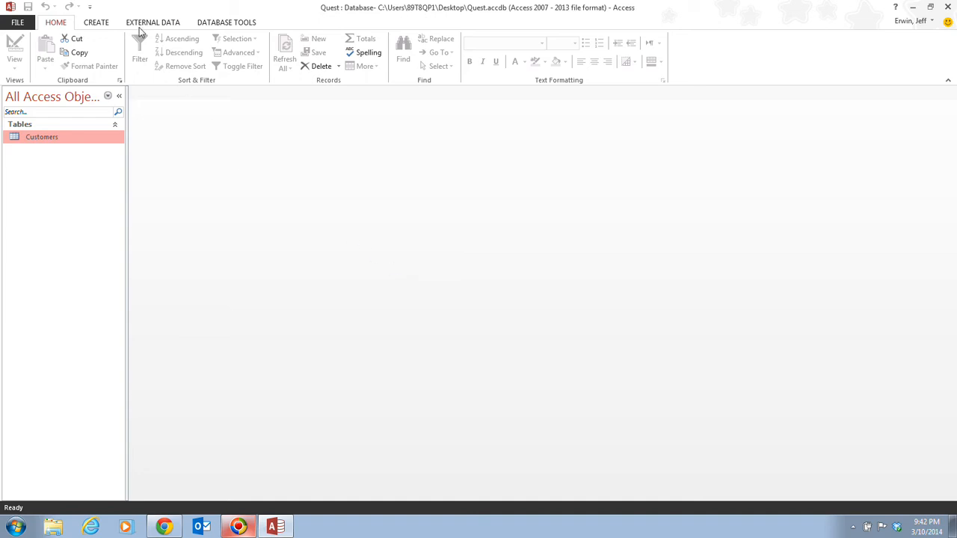
Create a new table in Design View with the fields CommentID, Comment, CommentDate and CustID
{"action": "left_click", "coordinate": [96, 24]}
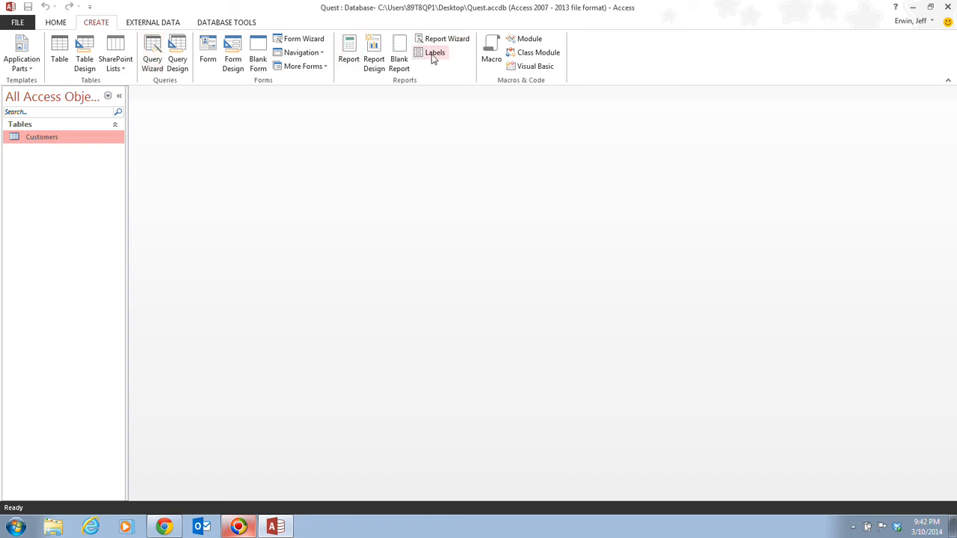
{"action": "left_click", "coordinate": [85, 59]}
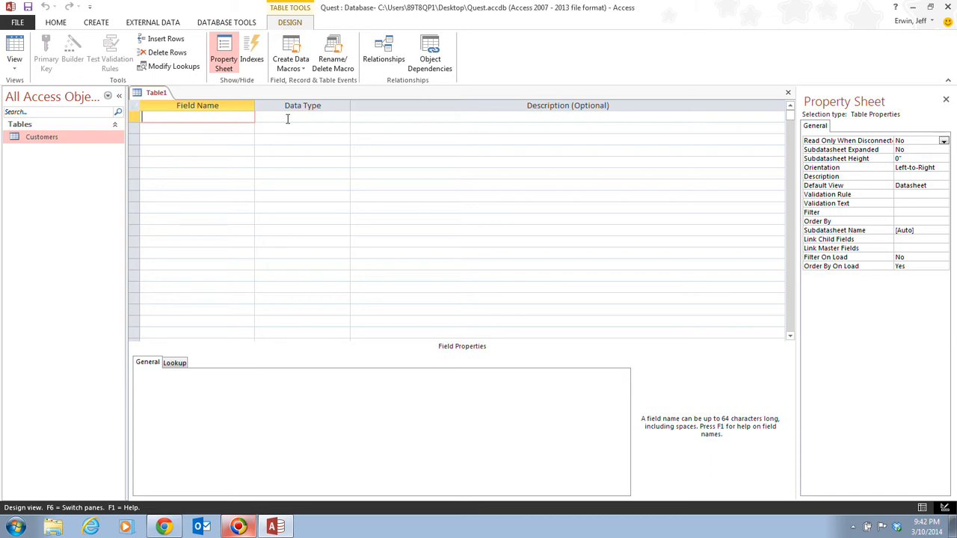
{"action": "type", "text": "CommentID"}
{"action": "key", "text": "Down"}
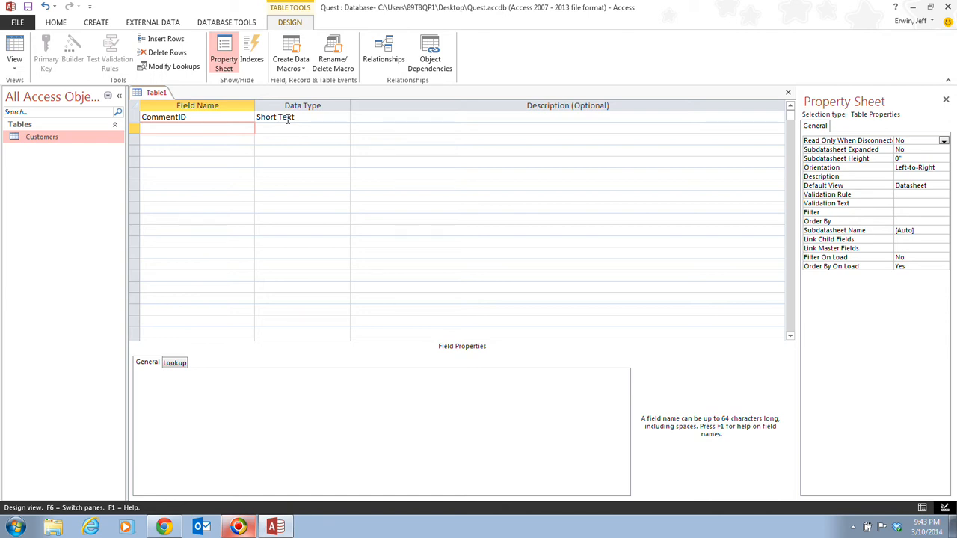
{"action": "type", "text": "Comment"}
{"action": "key", "text": "Down"}
{"action": "type", "text": "Com"}
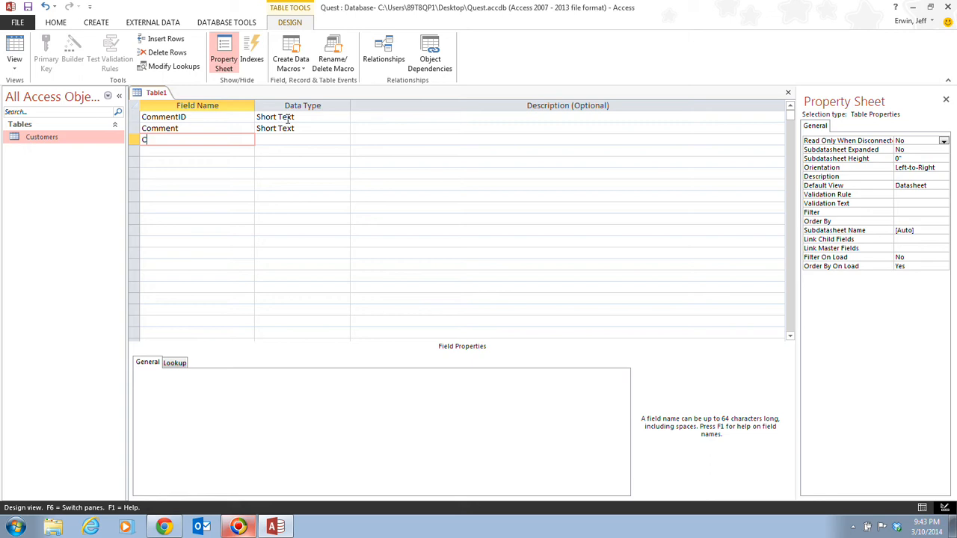
{"action": "type", "text": "mentDate"}
{"action": "key", "text": "Down"}
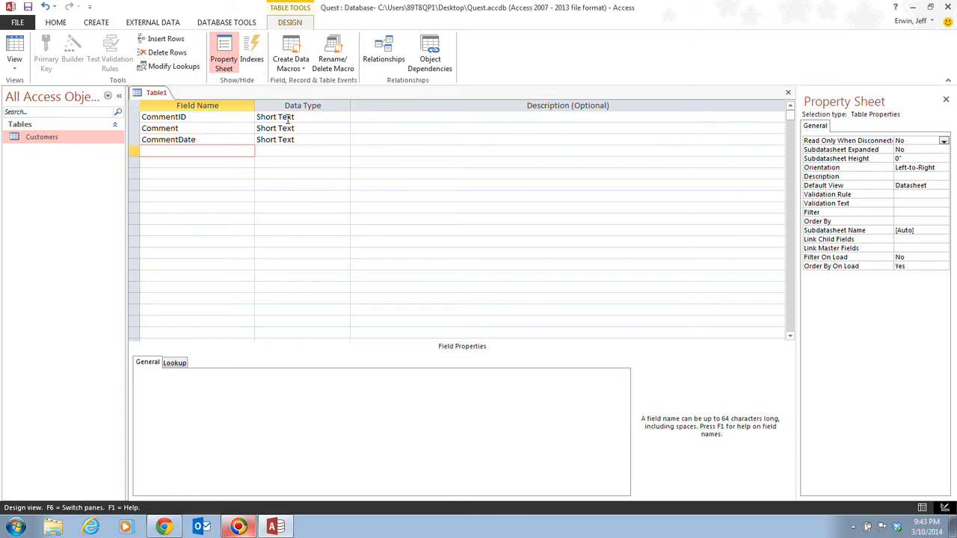
{"action": "type", "text": "CustID"}
Set the data type of CommentID to AutoNumber and of Comment to Long Text
{"action": "left_click", "coordinate": [326, 116]}
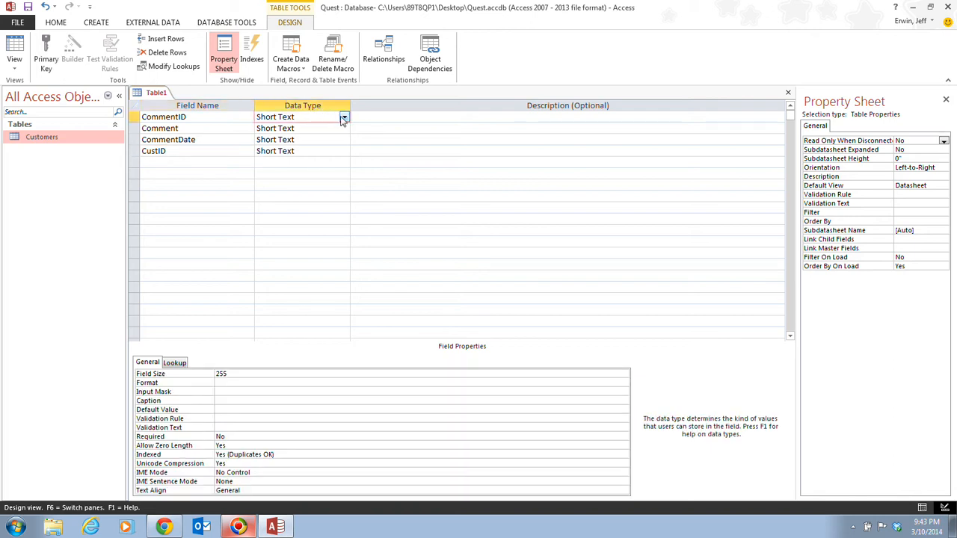
{"action": "left_click", "coordinate": [343, 118]}
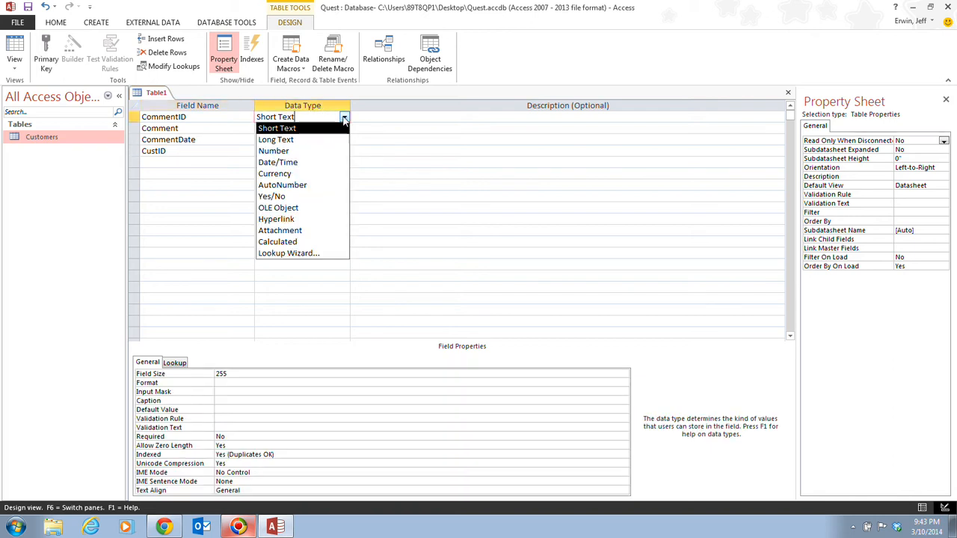
{"action": "left_click", "coordinate": [333, 185]}
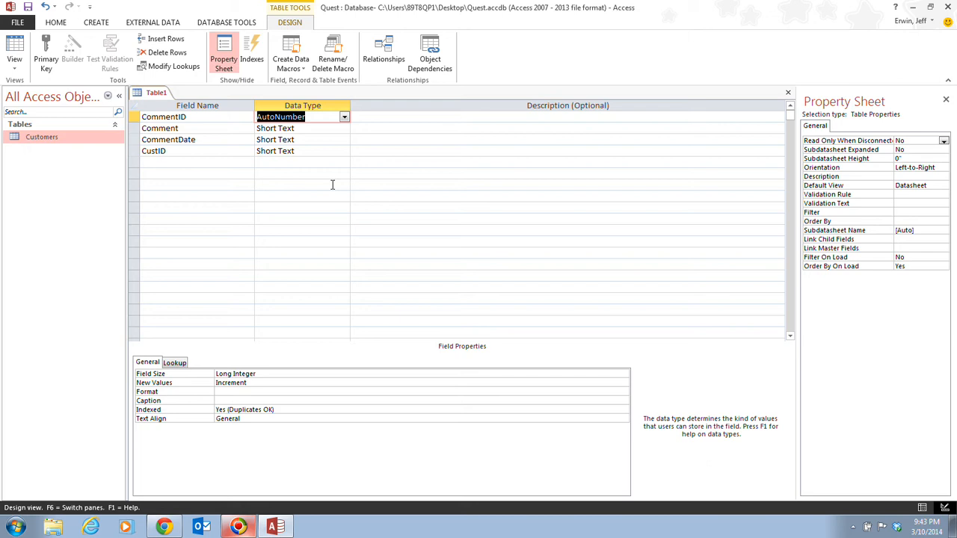
{"action": "left_click", "coordinate": [336, 128]}
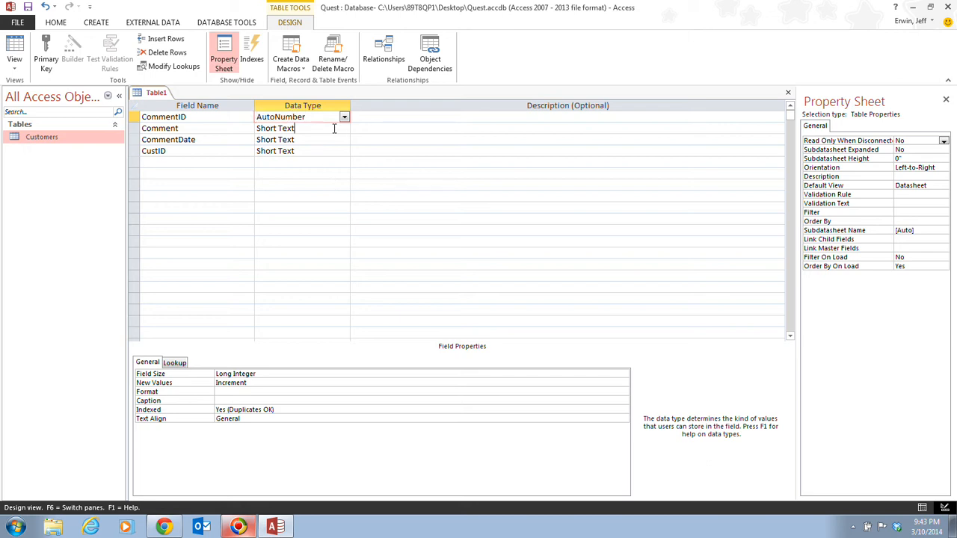
{"action": "left_click", "coordinate": [344, 128]}
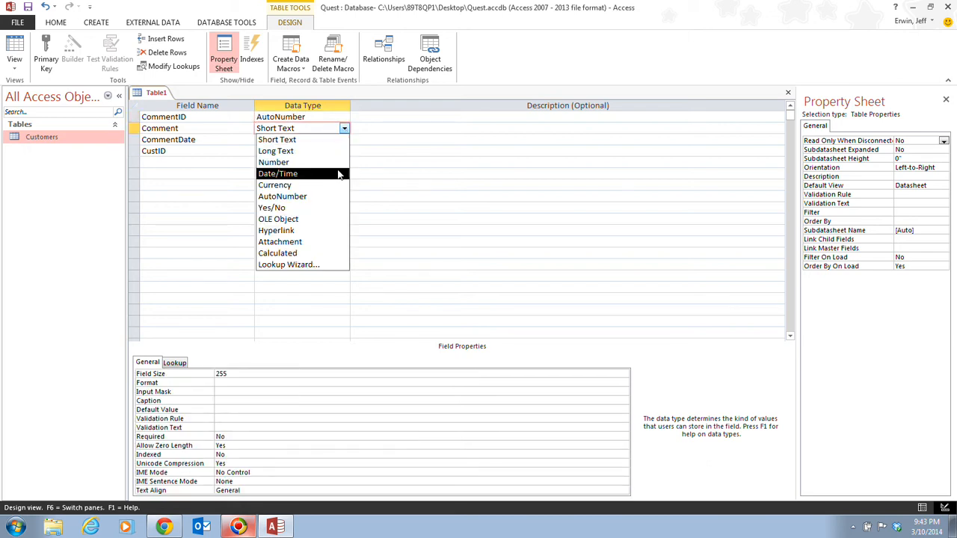
{"action": "left_click", "coordinate": [337, 151]}
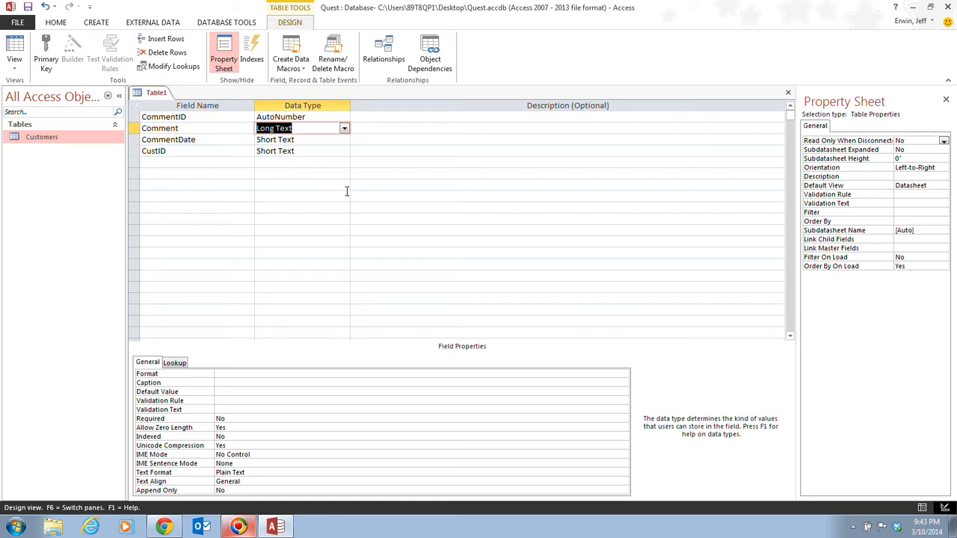
Set the data type of CommentDate to Date/Time and of CustID to Number
{"action": "left_click", "coordinate": [345, 140]}
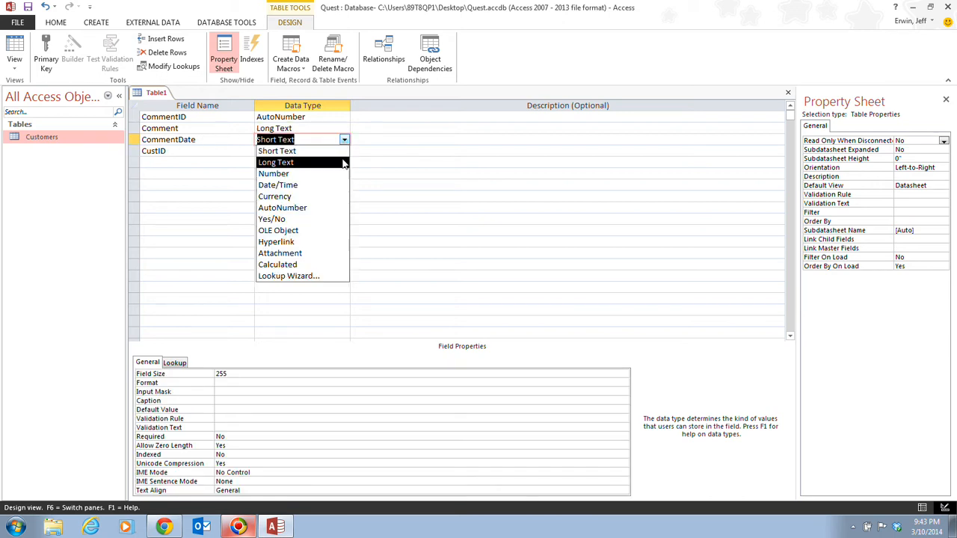
{"action": "left_click", "coordinate": [333, 190]}
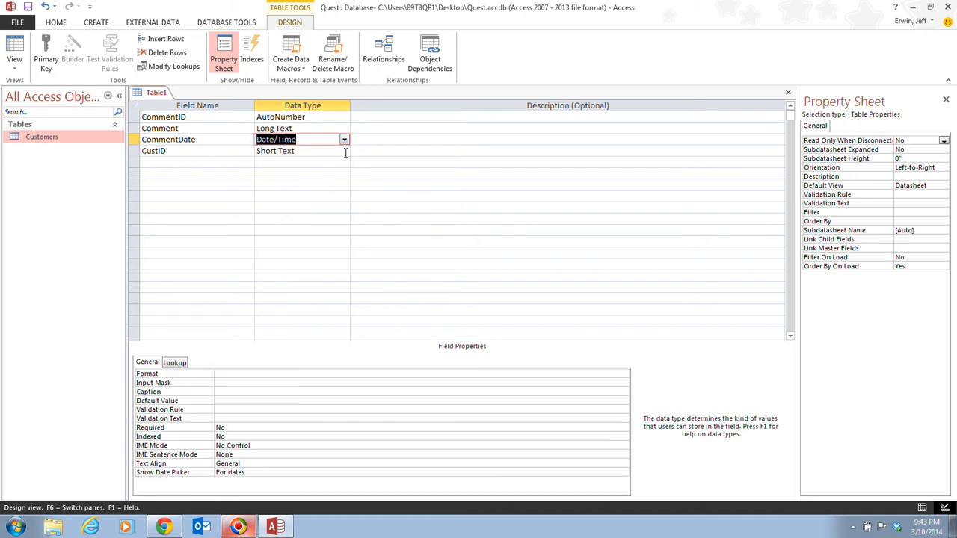
{"action": "left_click", "coordinate": [344, 151]}
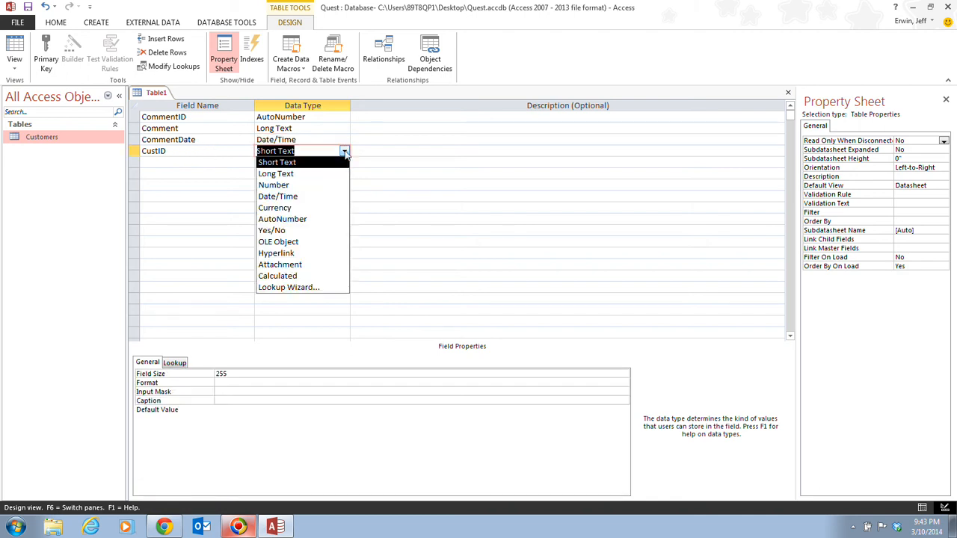
{"action": "left_click", "coordinate": [325, 186]}
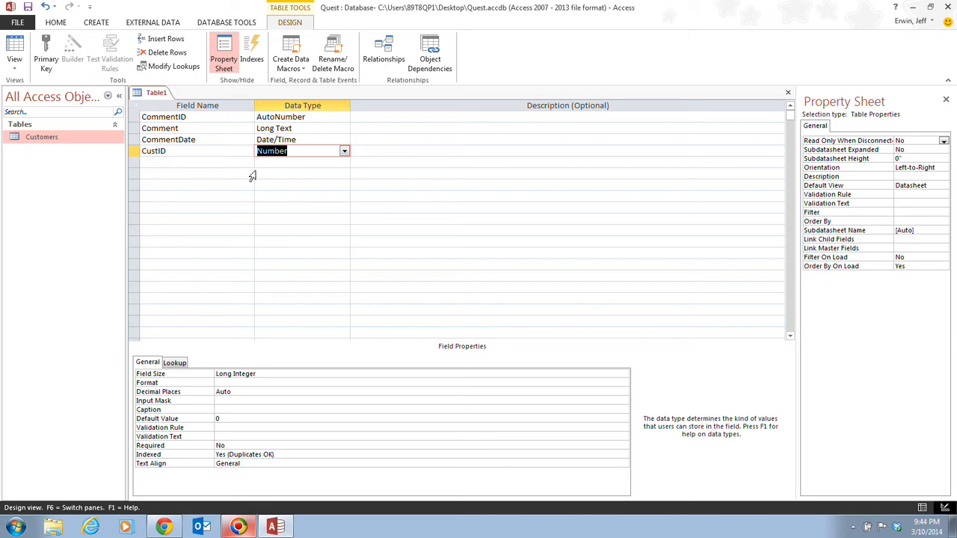
Switch to Datasheet View, saving the table as Comments without creating a primary key, and close the table
{"action": "left_click", "coordinate": [21, 48]}
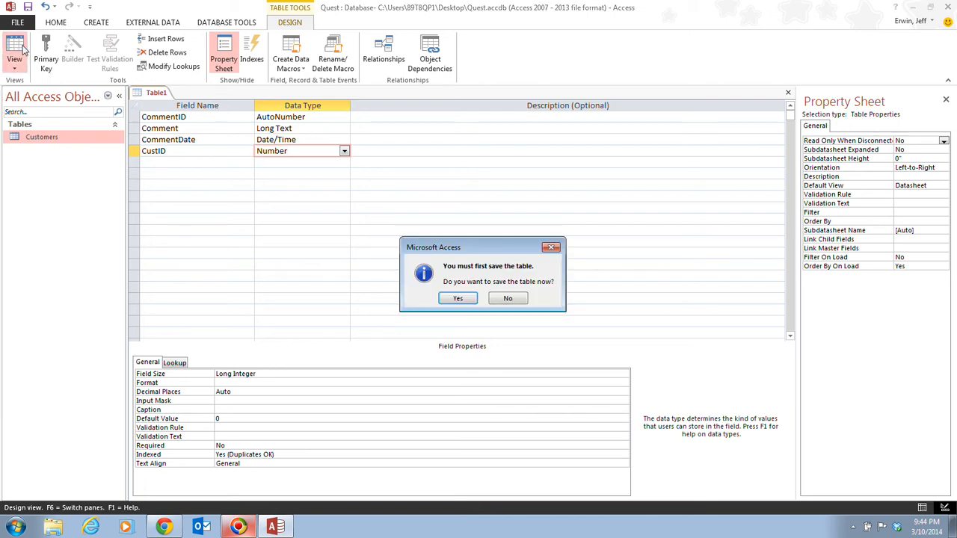
{"action": "left_click", "coordinate": [460, 299]}
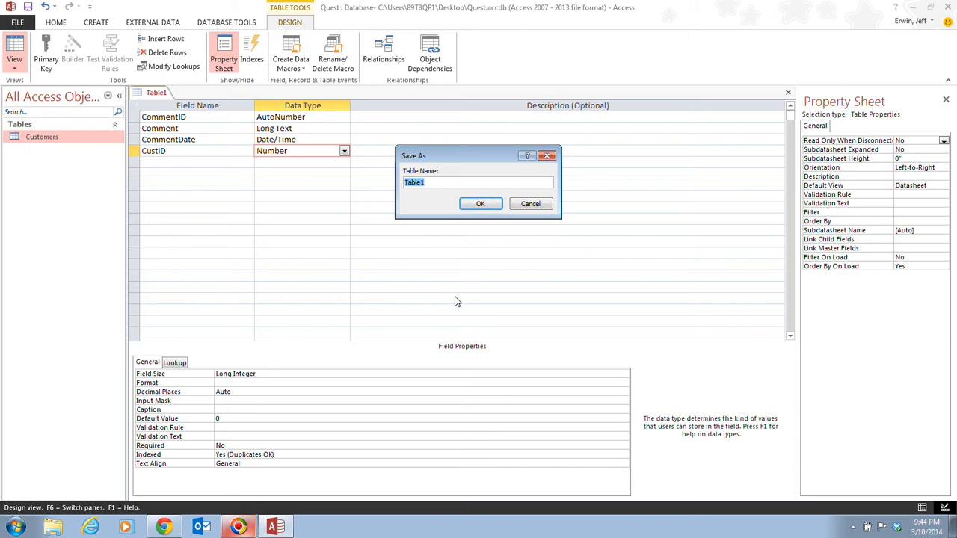
{"action": "type", "text": "Comments"}
{"action": "left_click", "coordinate": [477, 206]}
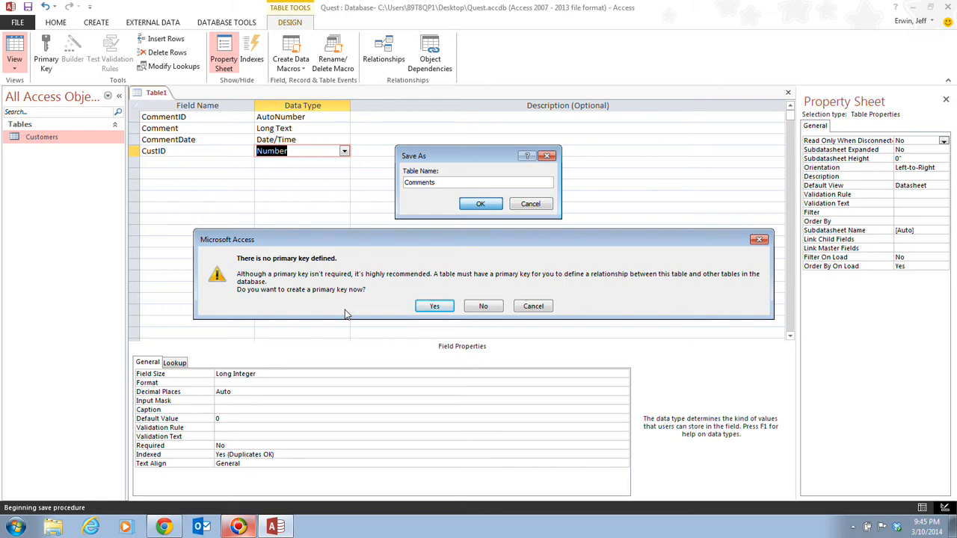
{"action": "left_click", "coordinate": [484, 307]}
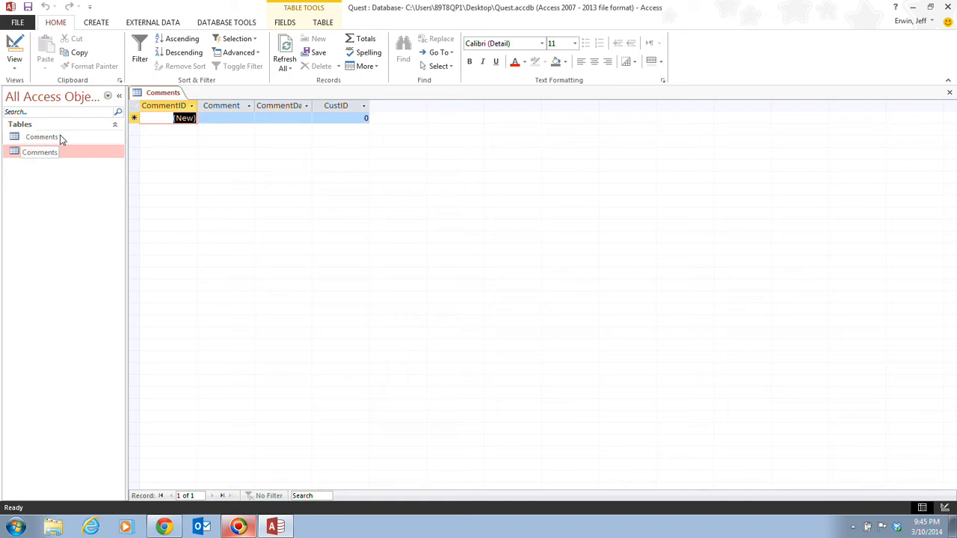
{"action": "right_click", "coordinate": [168, 95]}
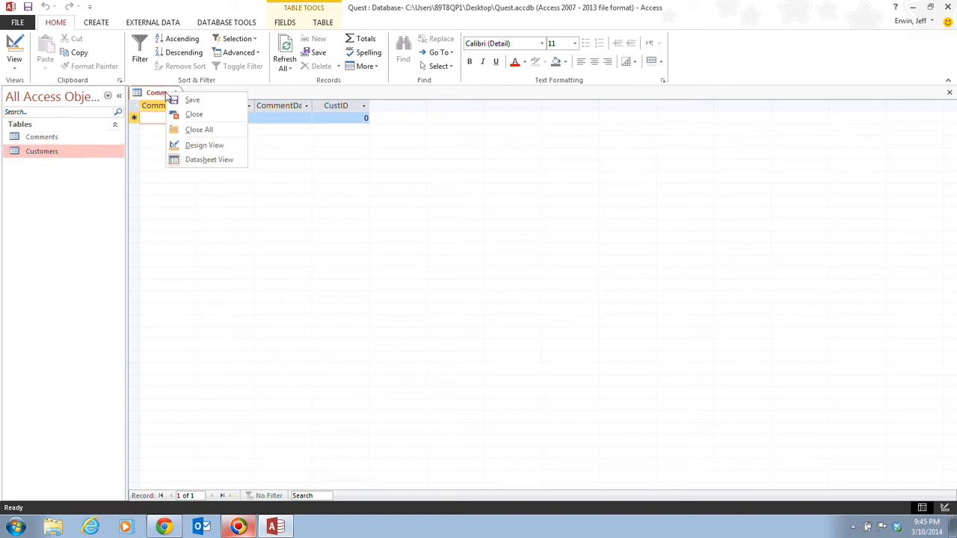
{"action": "left_click", "coordinate": [190, 114]}
{"action": "right_click", "coordinate": [68, 139]}
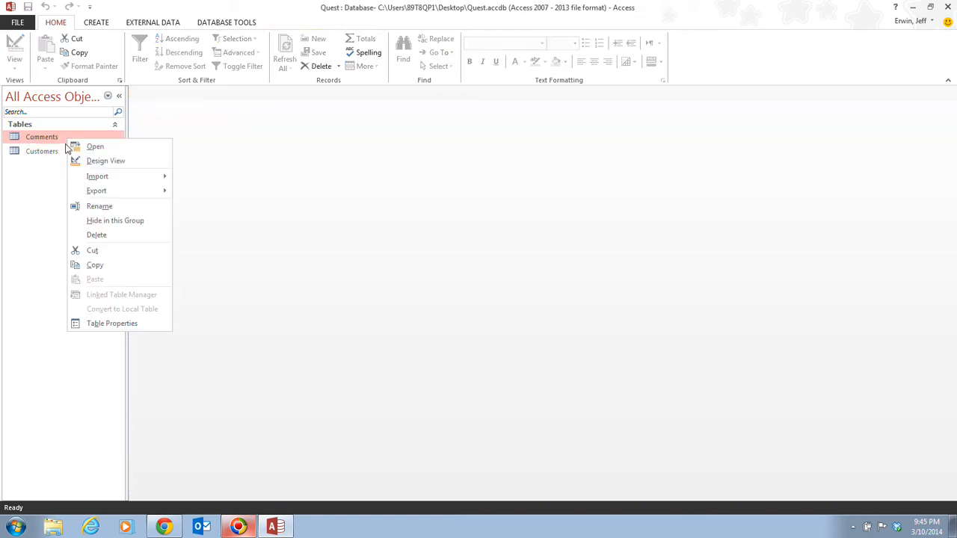
{"action": "left_click", "coordinate": [137, 210]}
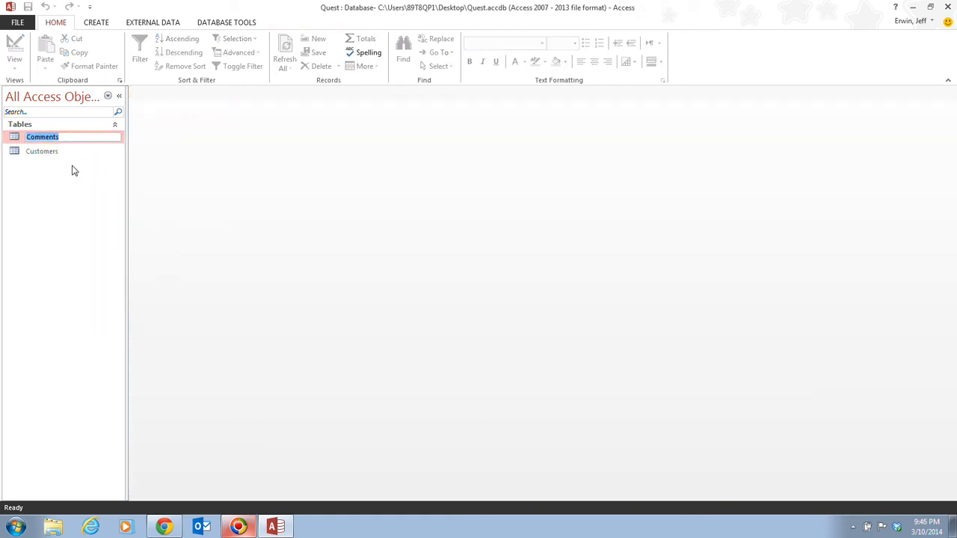
{"action": "left_click", "coordinate": [86, 198]}
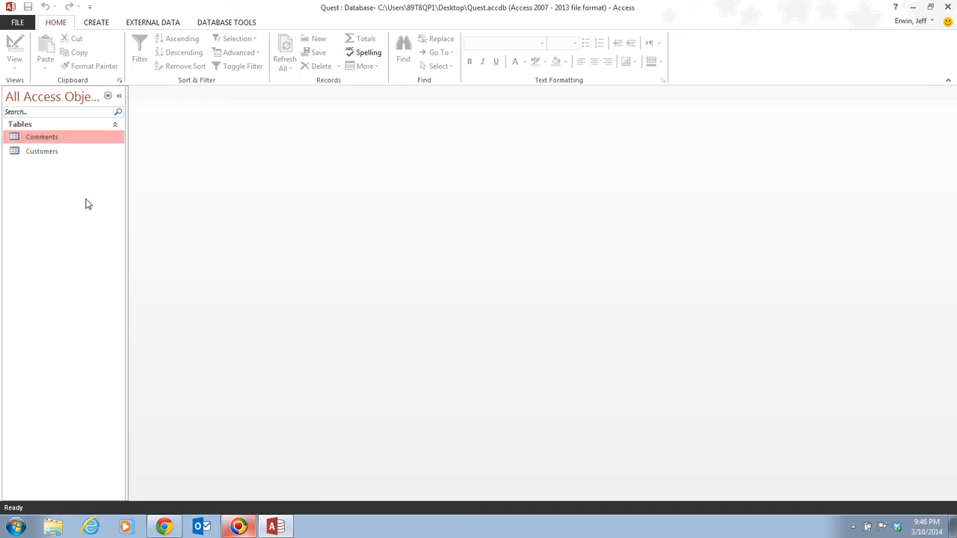
Open the Comments table and add a record with the comment "Interested in future tours to New Zealand", date 1/7/15 and the first customer's ID
{"action": "double_click", "coordinate": [81, 141]}
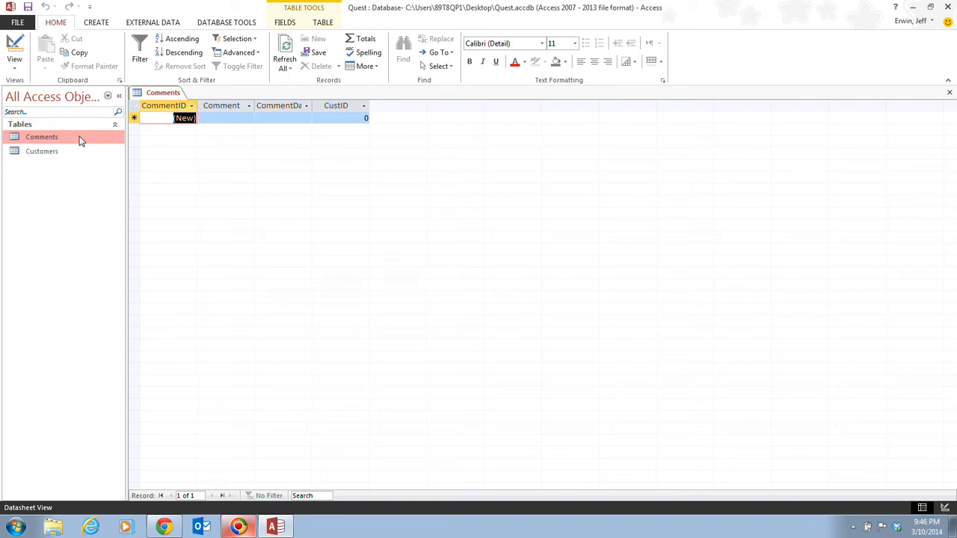
{"action": "key", "text": "Tab"}
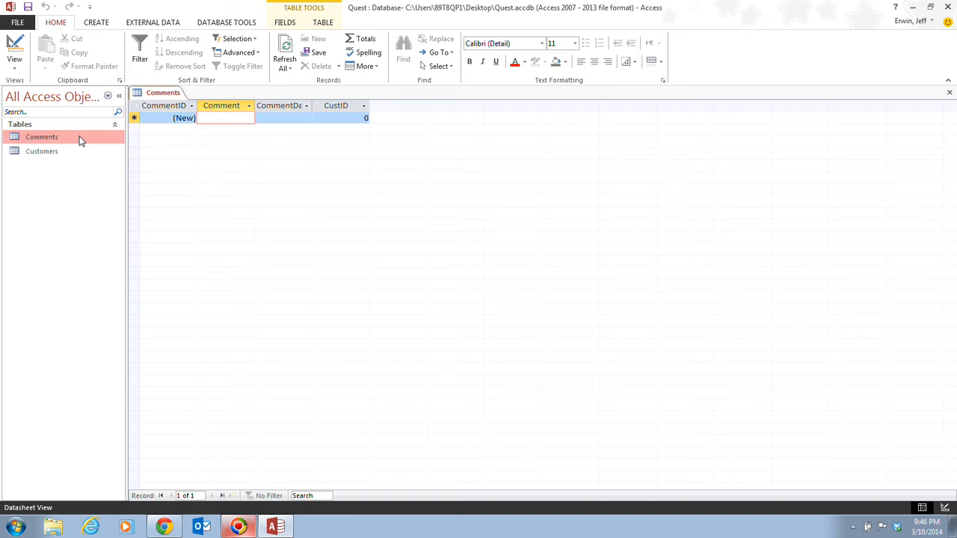
{"action": "type", "text": "Interest"}
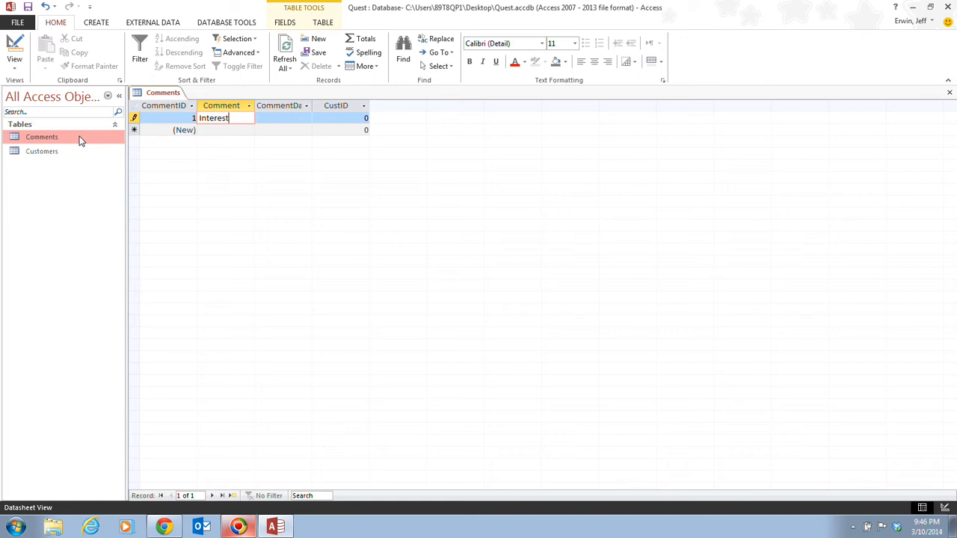
{"action": "type", "text": "ed in fur"}
{"action": "type", "text": "ture tour"}
{"action": "type", "text": "s to New"}
{"action": "type", "text": " Zealand"}
{"action": "key", "text": "Tab"}
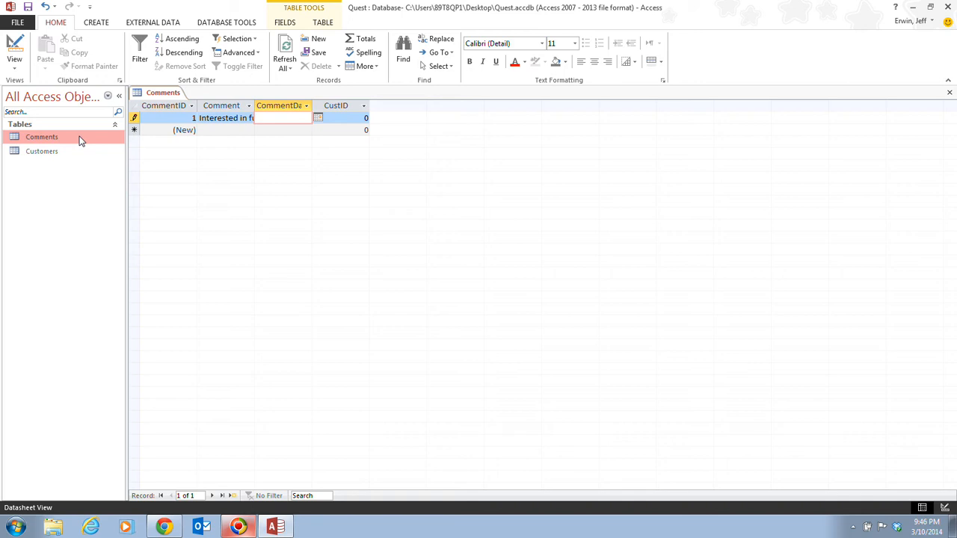
{"action": "type", "text": "1/7/15"}
{"action": "key", "text": "Tab"}
{"action": "type", "text": "1"}
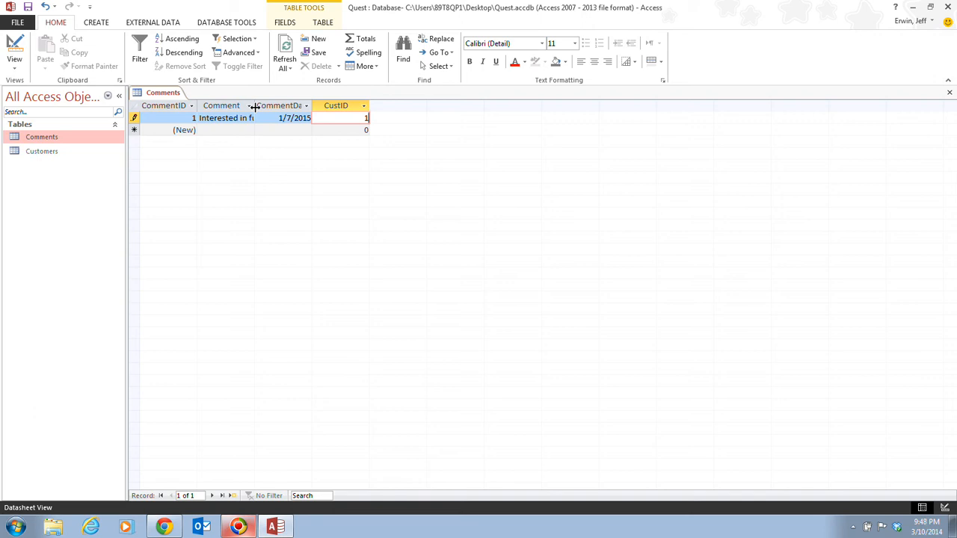
Widen the Comment column to fit its full text, and close the Comments table, saving the layout changes
{"action": "left_click_drag", "start_coordinate": [254, 107], "coordinate": [364, 106]}
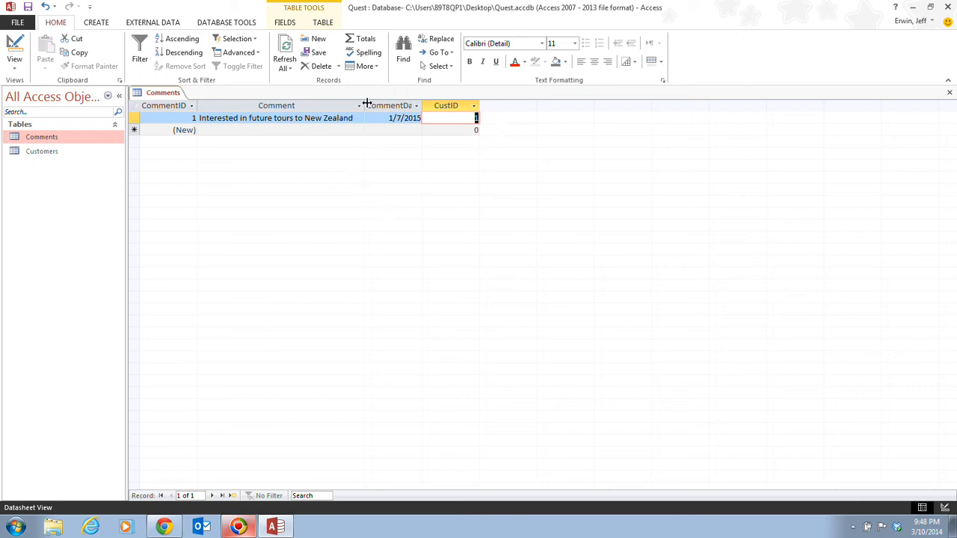
{"action": "left_click_drag", "start_coordinate": [366, 102], "coordinate": [376, 106]}
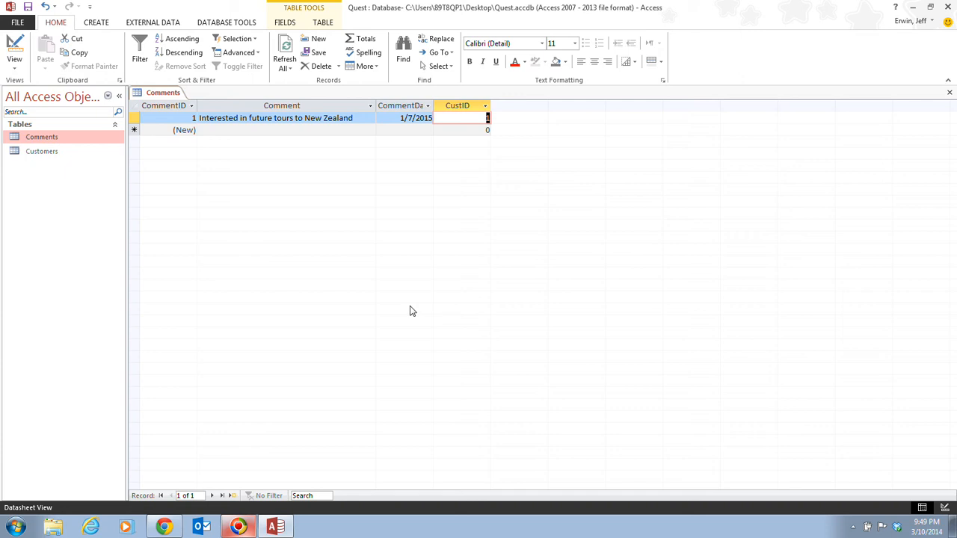
{"action": "right_click", "coordinate": [163, 93]}
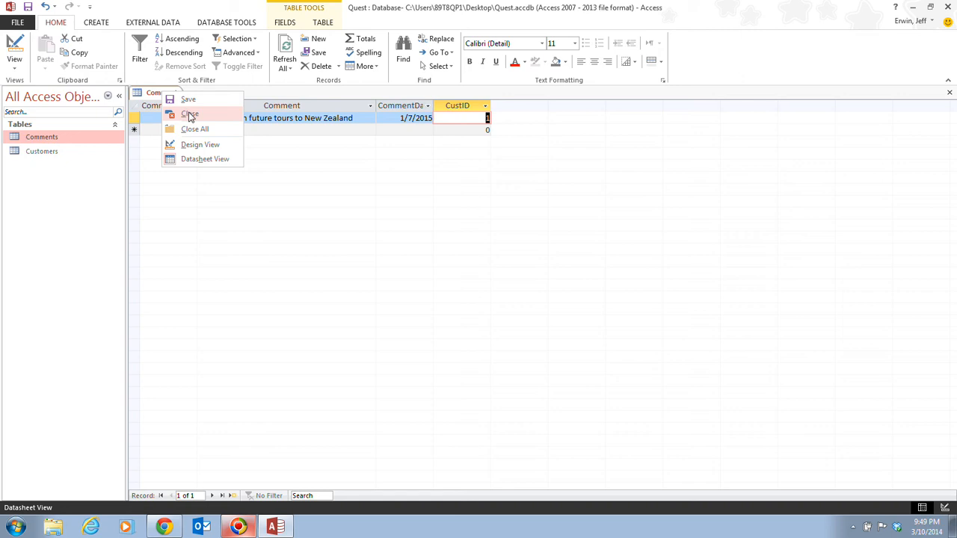
{"action": "left_click", "coordinate": [189, 114]}
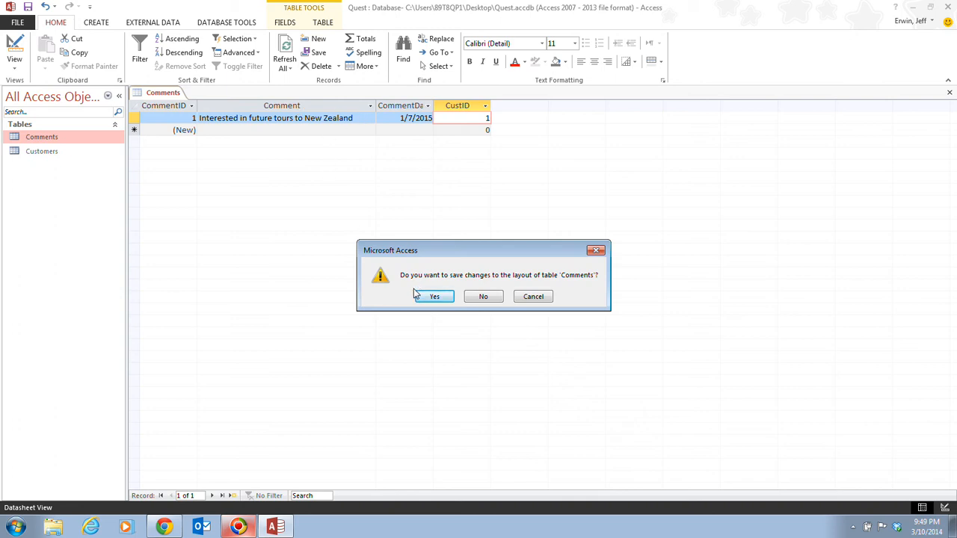
{"action": "left_click", "coordinate": [435, 297]}
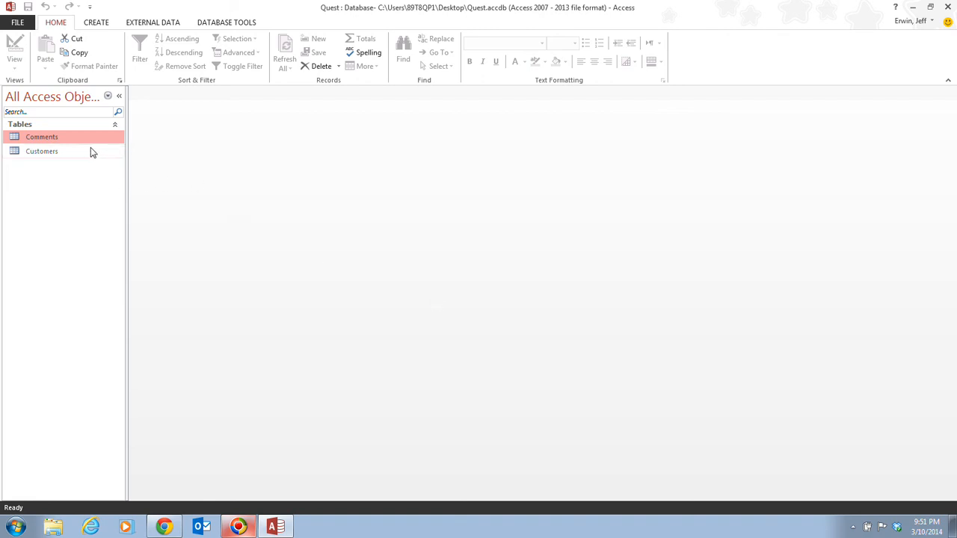
Open the Comments and Customers tables to compare their shared CustID field, and close both tables
{"action": "double_click", "coordinate": [63, 142]}
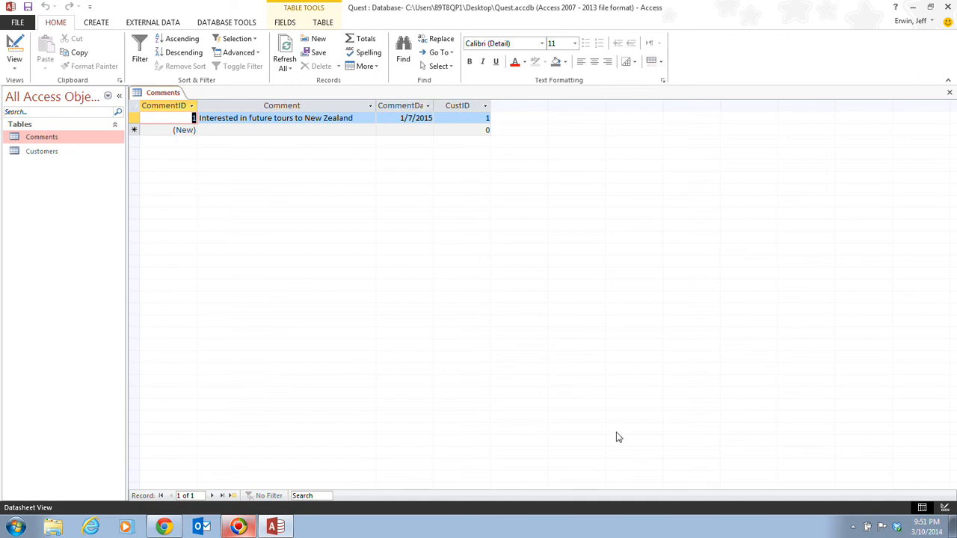
{"action": "left_click", "coordinate": [46, 153]}
{"action": "double_click", "coordinate": [46, 152]}
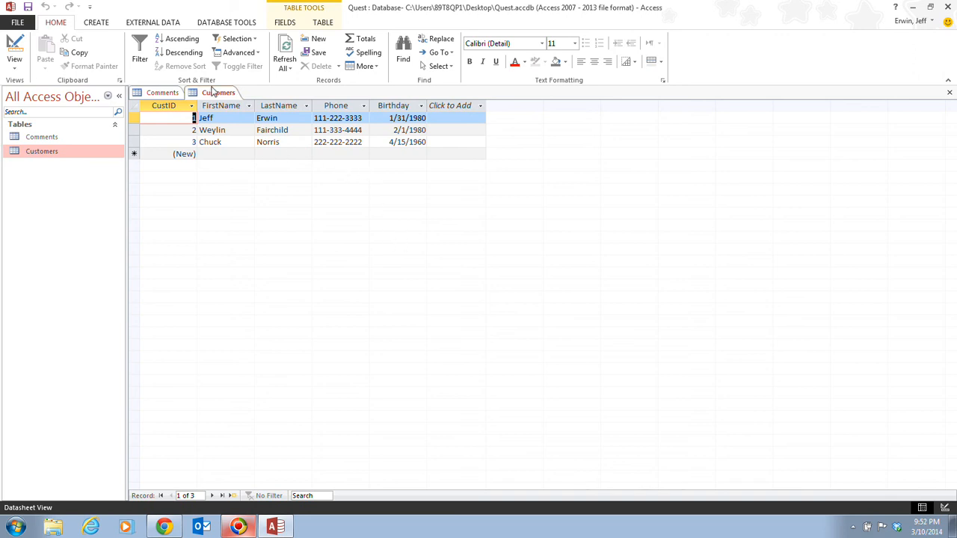
{"action": "left_click", "coordinate": [163, 93]}
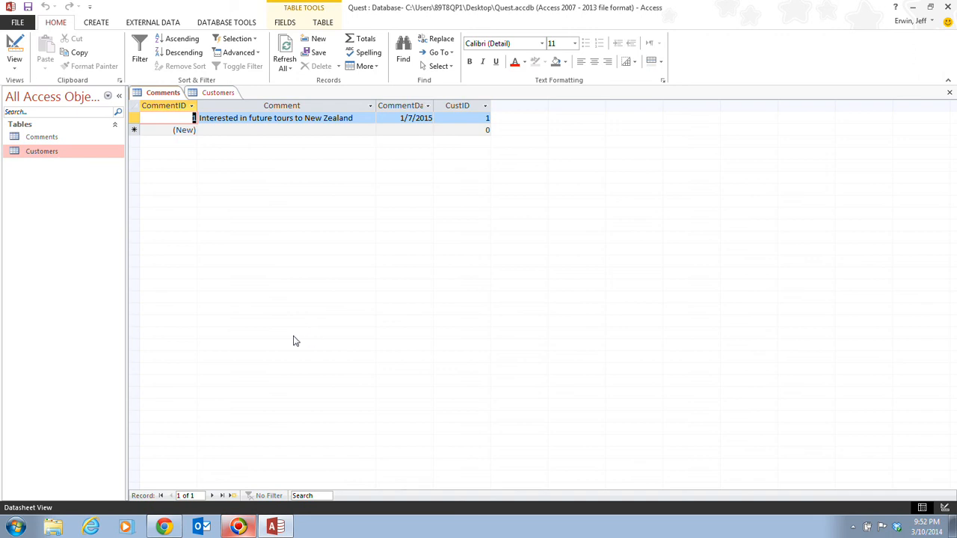
{"action": "right_click", "coordinate": [213, 93]}
{"action": "left_click", "coordinate": [232, 117]}
{"action": "right_click", "coordinate": [156, 94]}
{"action": "left_click", "coordinate": [179, 116]}
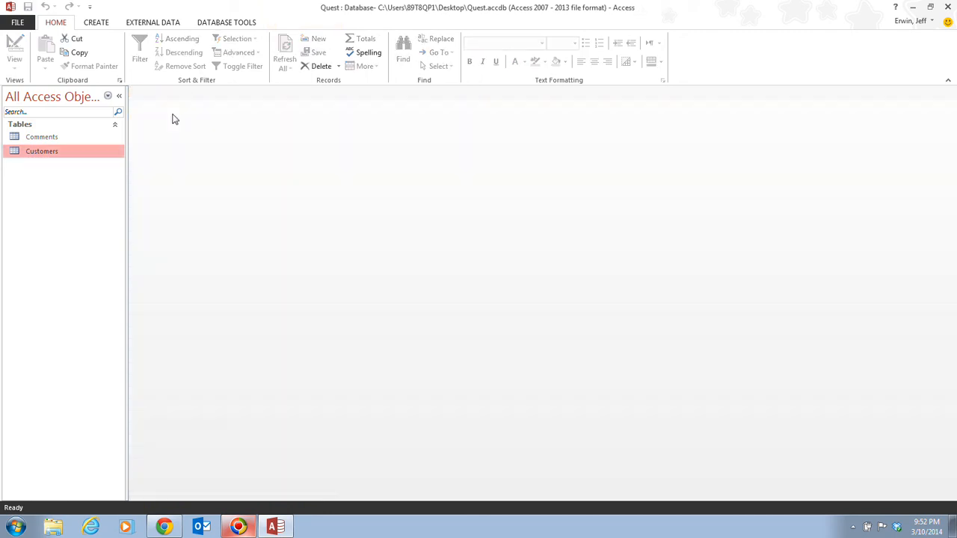